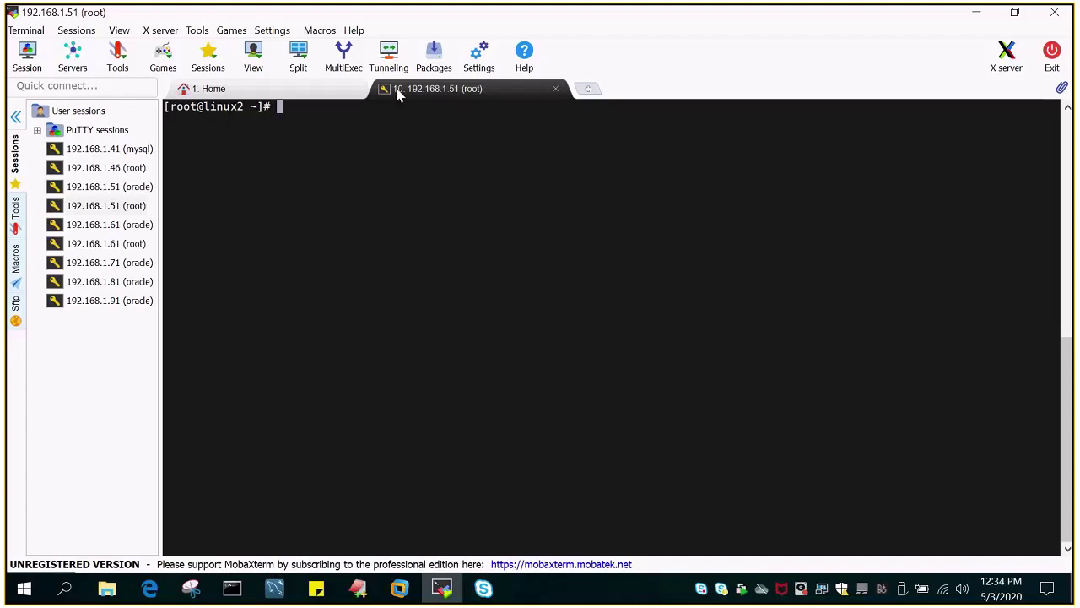
- Copy the command "service mysqld status" from the EditPlus notes and run it in the MobaXterm root session
{"action": "left_click", "coordinate": [355, 589]}
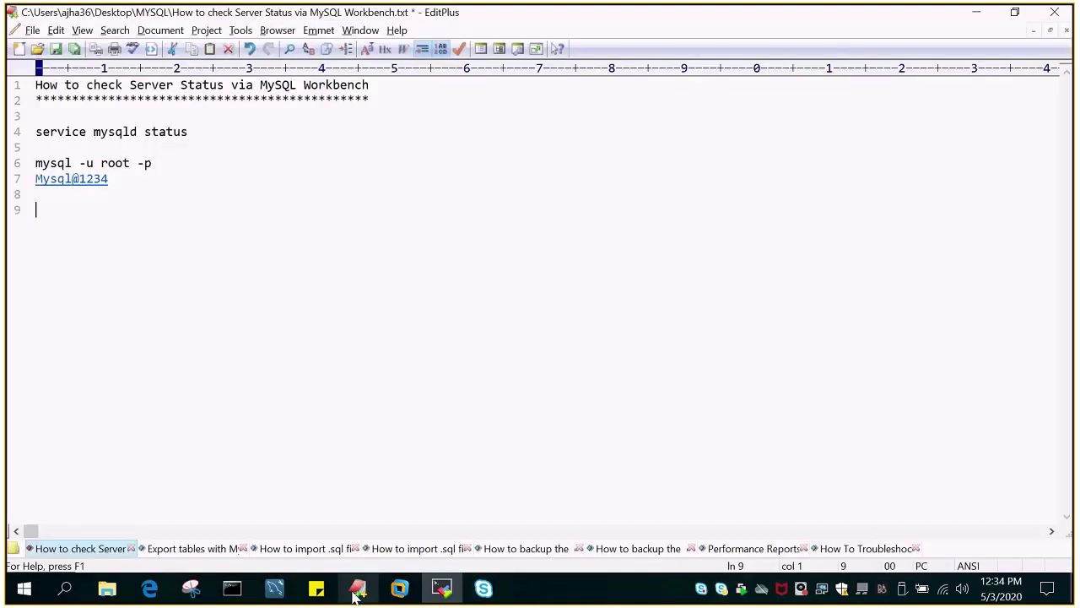
{"action": "left_click", "coordinate": [16, 135]}
{"action": "key", "text": "ctrl+c"}
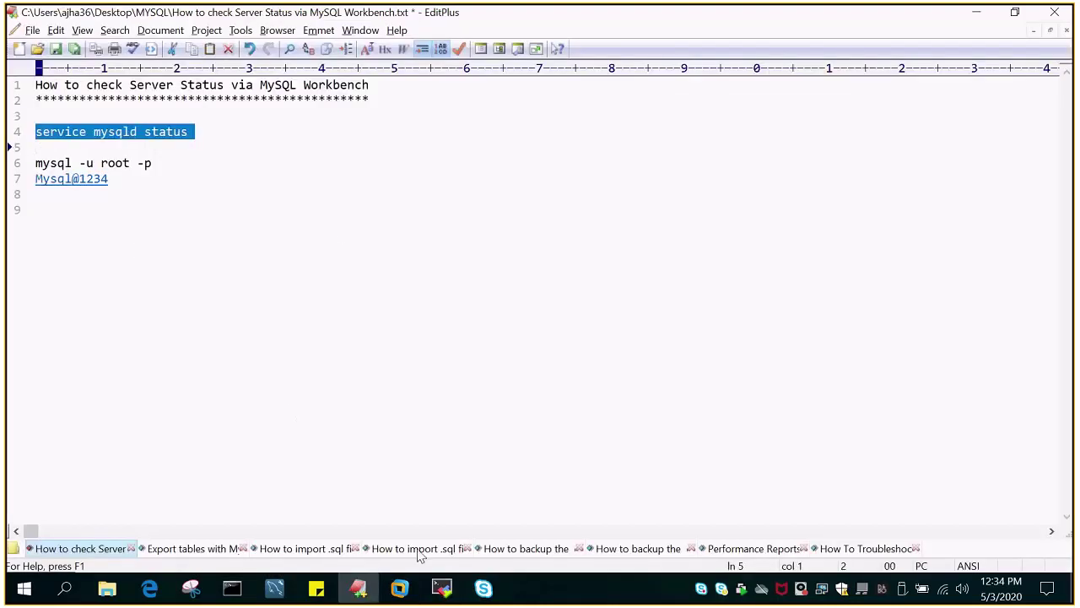
{"action": "left_click", "coordinate": [441, 589]}
{"action": "right_click", "coordinate": [391, 177]}
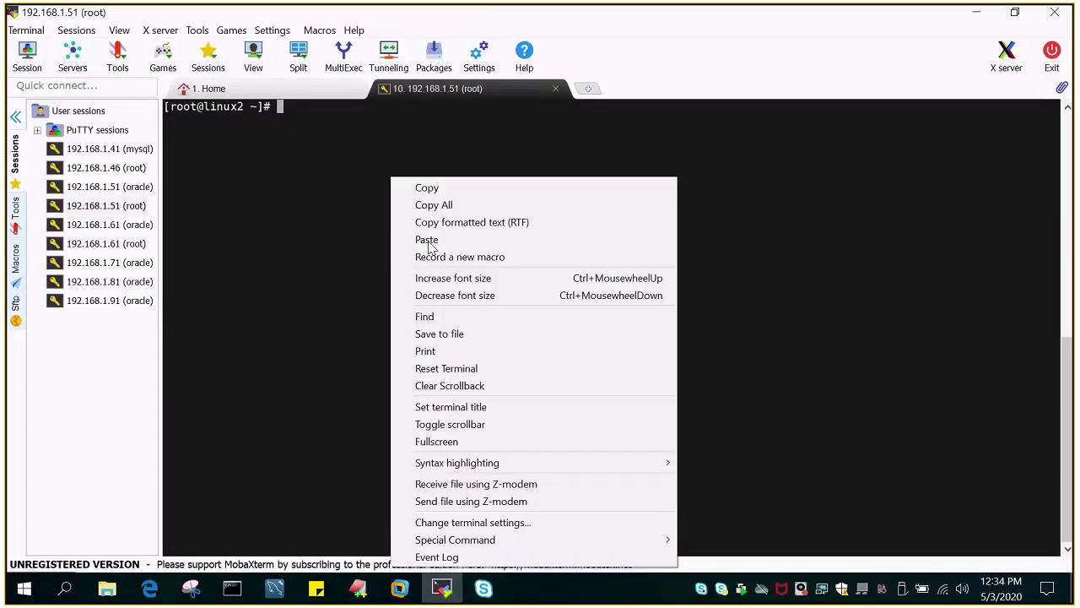
{"action": "left_click", "coordinate": [429, 243]}
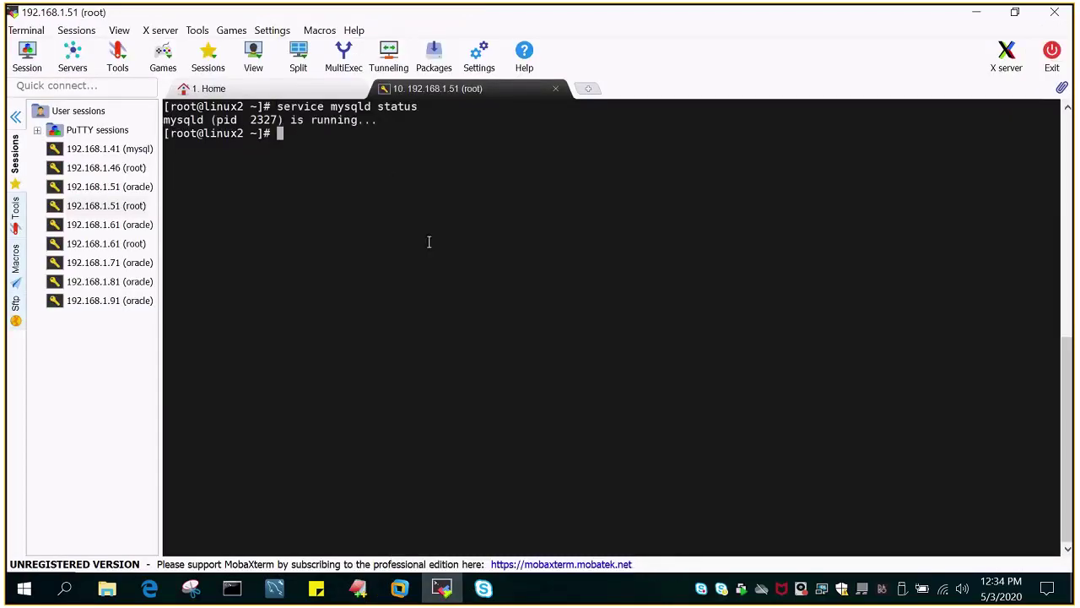
- Copy "mysql -u root -p" from the EditPlus notes, run it in the MobaXterm terminal, and enter the MySQL root password
{"action": "left_click", "coordinate": [360, 589]}
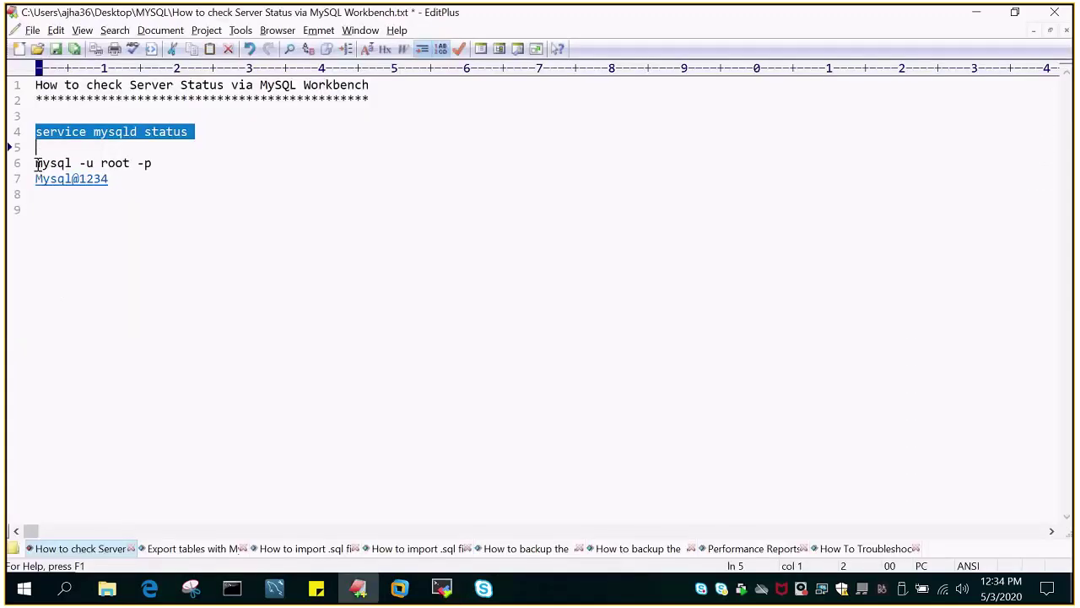
{"action": "left_click_drag", "start_coordinate": [36, 162], "coordinate": [248, 164]}
{"action": "key", "text": "ctrl+c"}
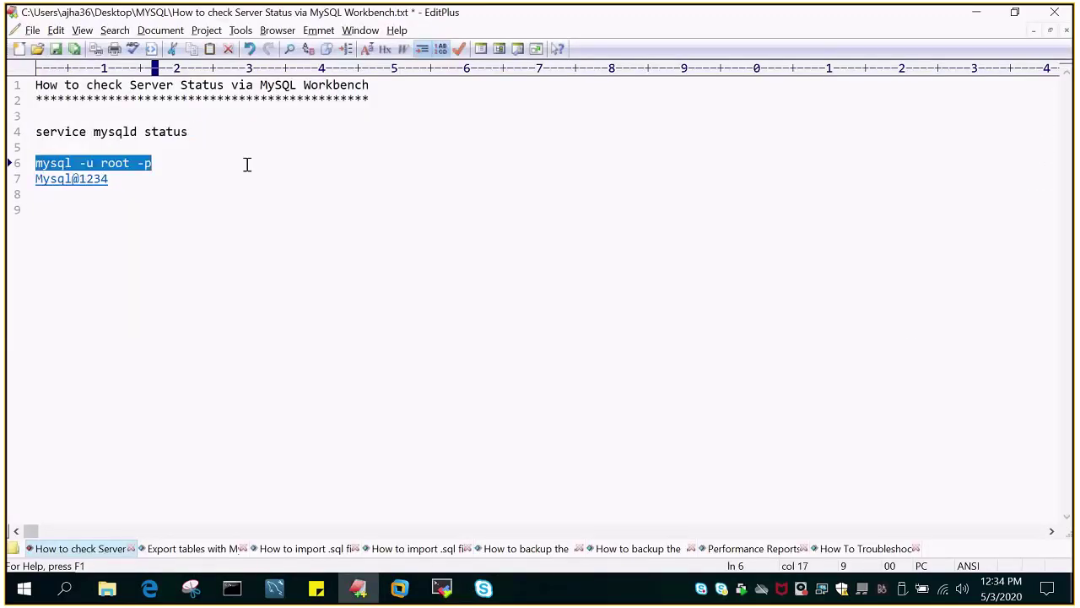
{"action": "left_click", "coordinate": [442, 588]}
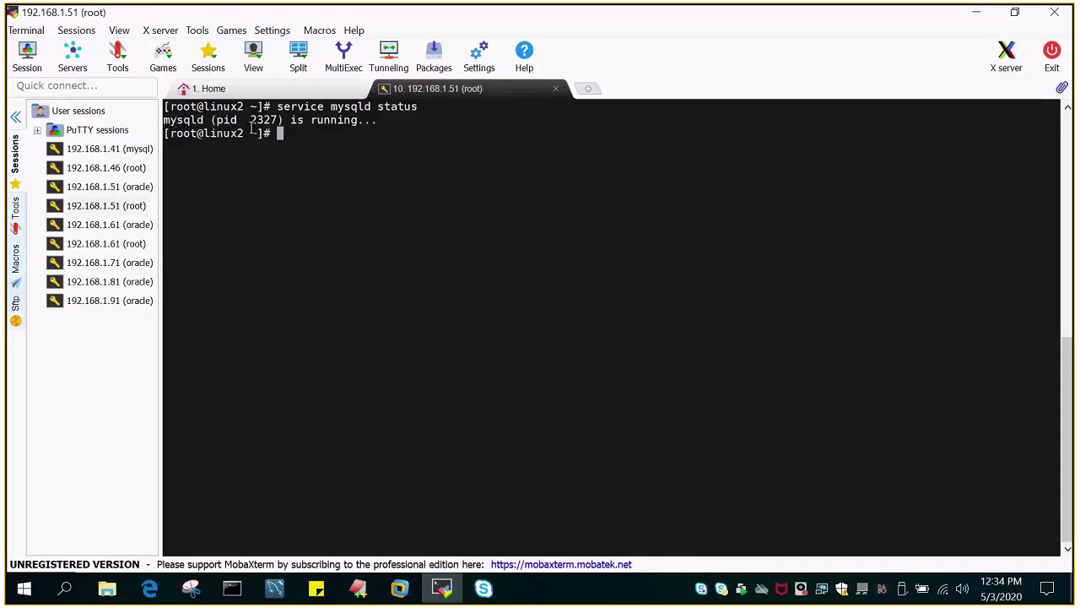
{"action": "right_click", "coordinate": [308, 164]}
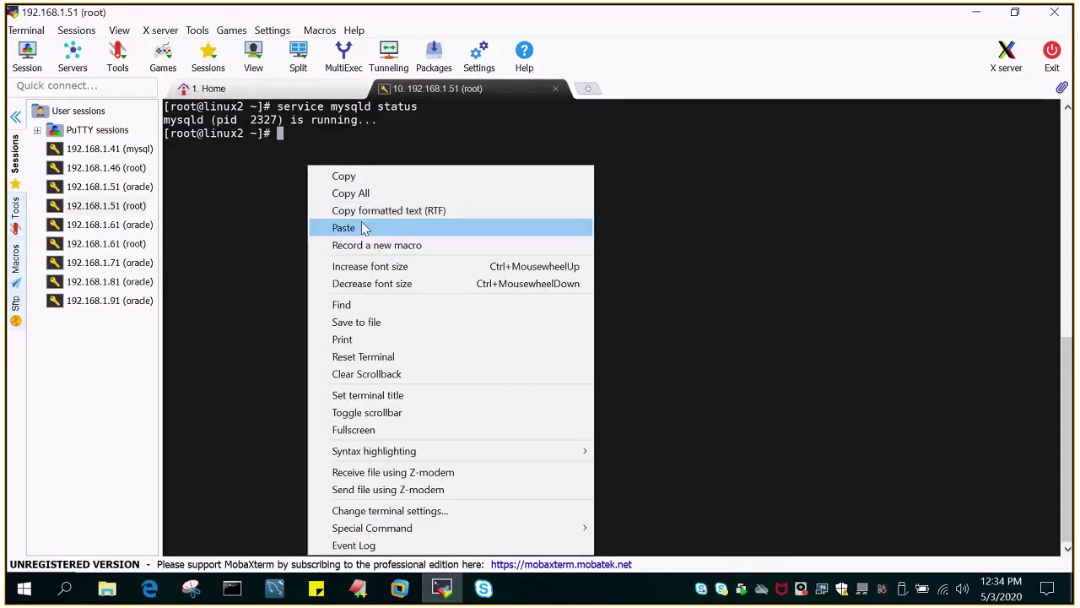
{"action": "left_click", "coordinate": [361, 226]}
{"action": "key", "text": "Return"}
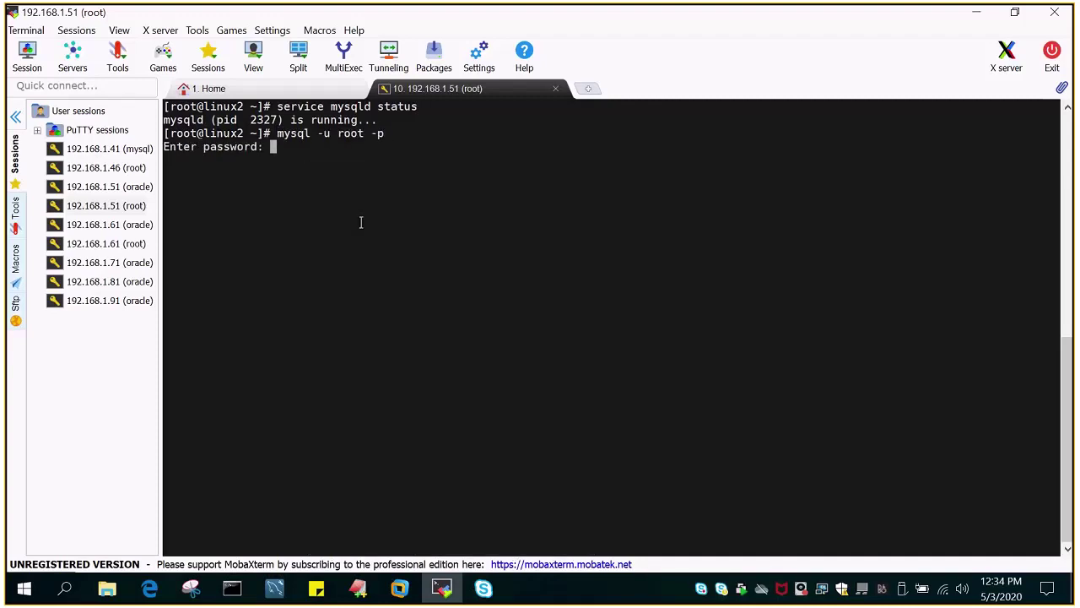
{"action": "key", "text": "Return"}
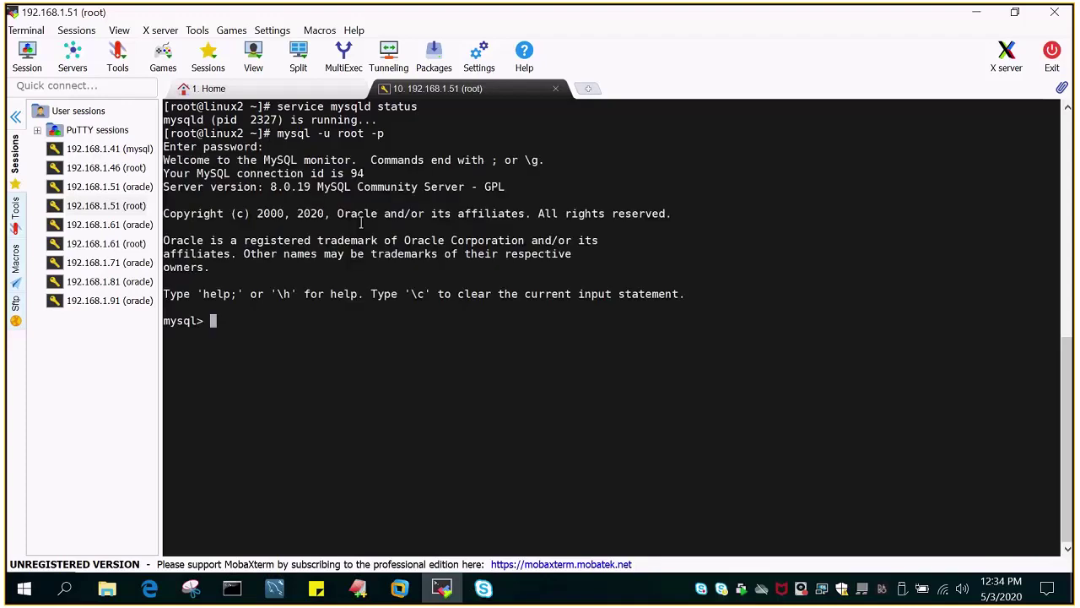
- List the server's databases with "show databases;" and exit the MySQL client
{"action": "type", "text": "show databases;"}
{"action": "key", "text": "Return"}
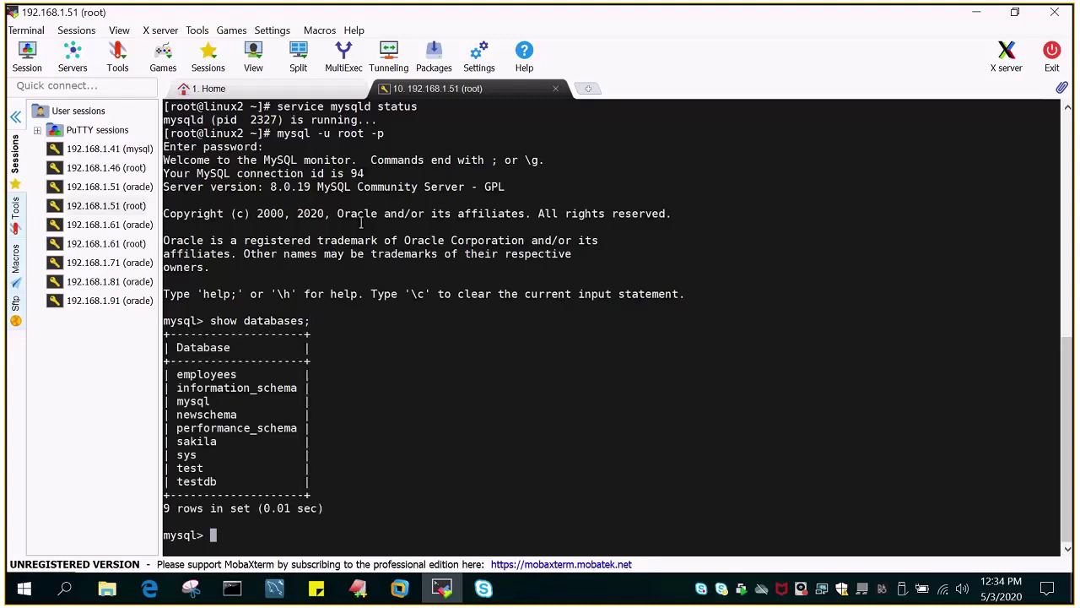
{"action": "type", "text": "exit"}
{"action": "key", "text": "Return"}
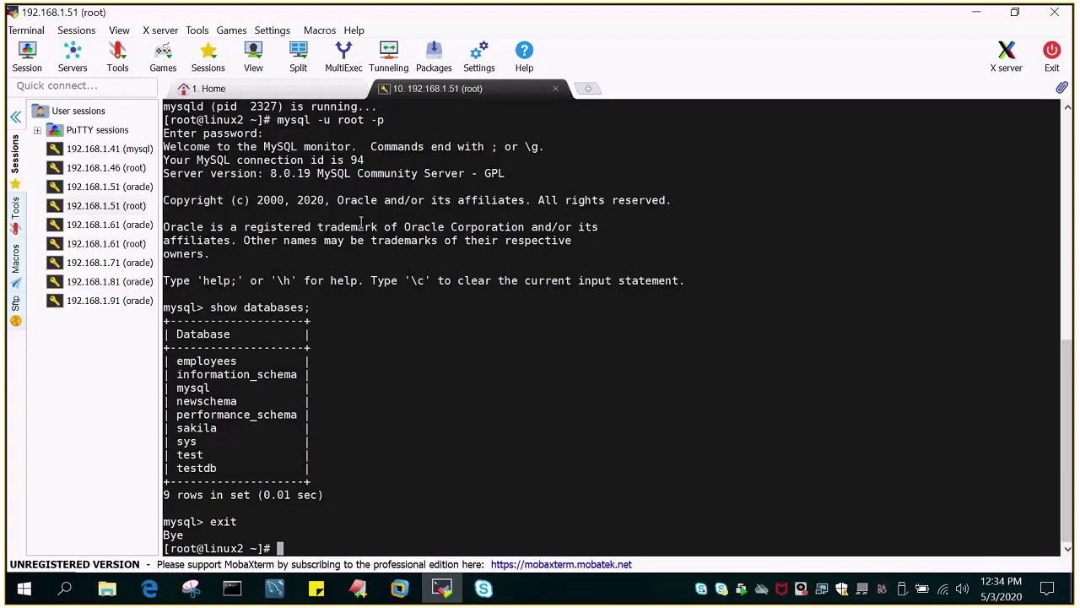
- Open the 192.168.1.51_mysqlbackup51 connection in MySQL Workbench and display and refresh its Server Status page
{"action": "left_click", "coordinate": [274, 591]}
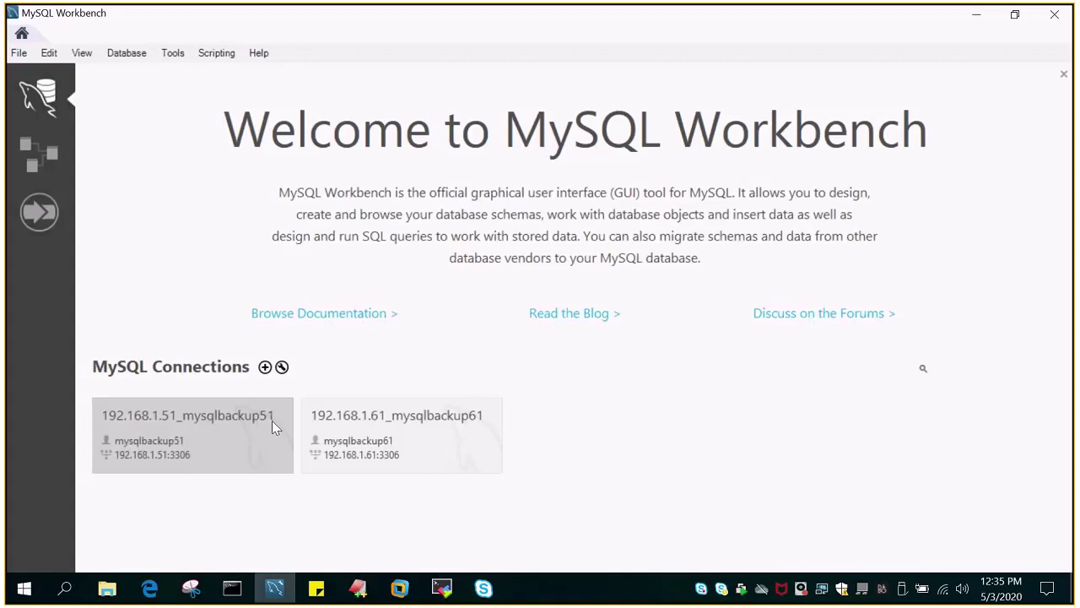
{"action": "left_click", "coordinate": [167, 432]}
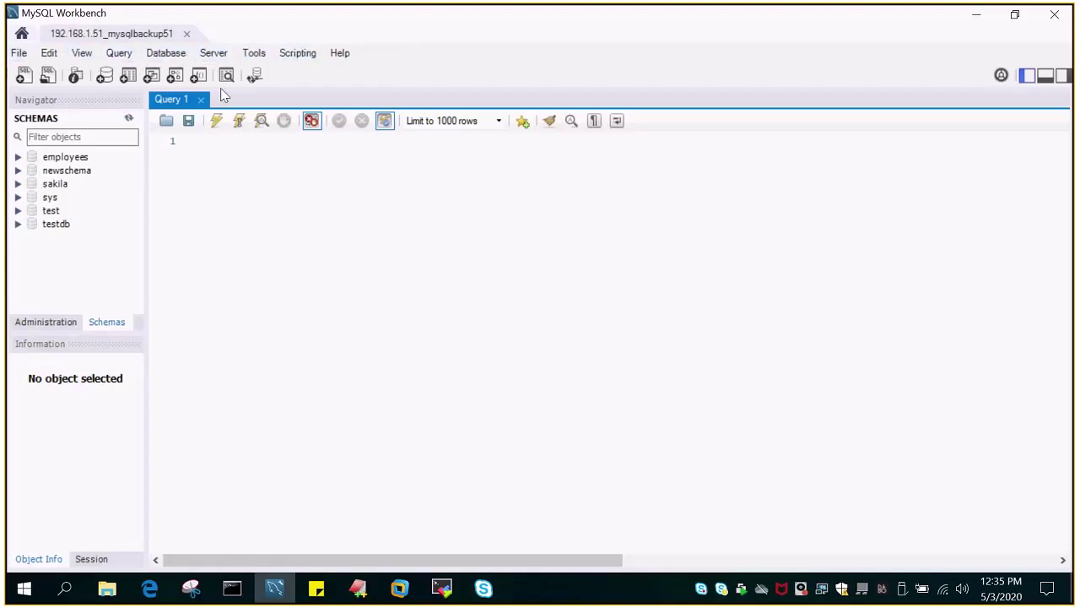
{"action": "left_click", "coordinate": [214, 55]}
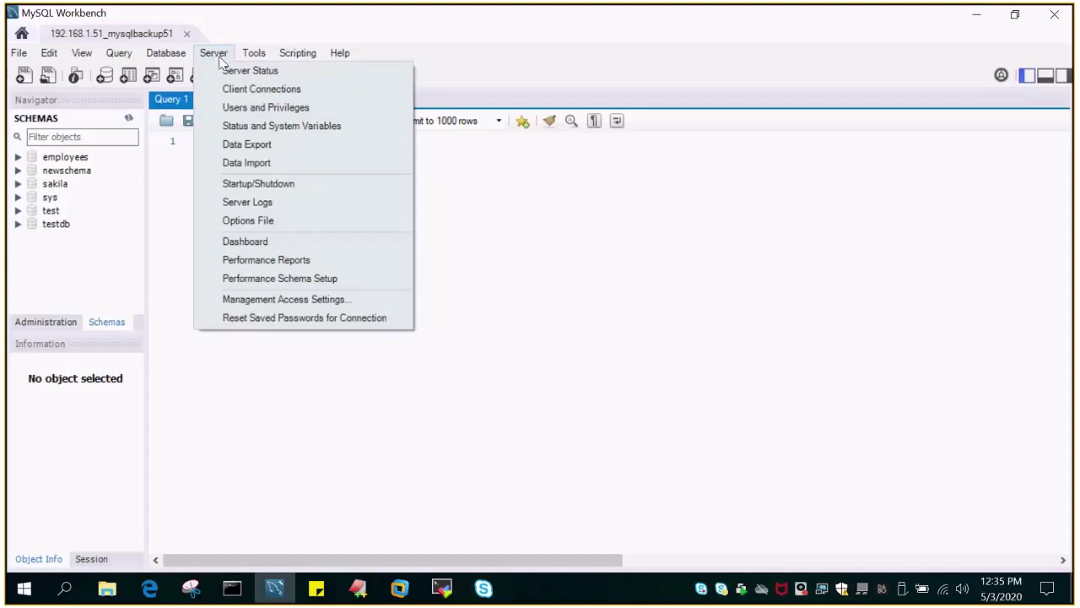
{"action": "left_click", "coordinate": [249, 71]}
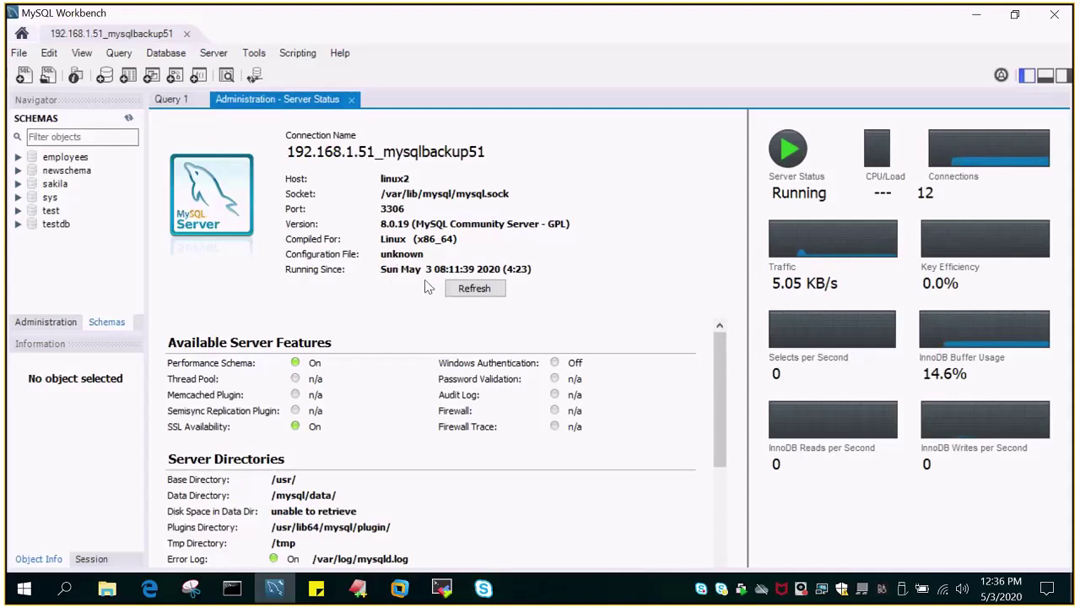
{"action": "left_click", "coordinate": [474, 292]}
- Run "service mysqld stop" in the MobaXterm terminal and refresh the Server Status page in MySQL Workbench
{"action": "left_click", "coordinate": [440, 588]}
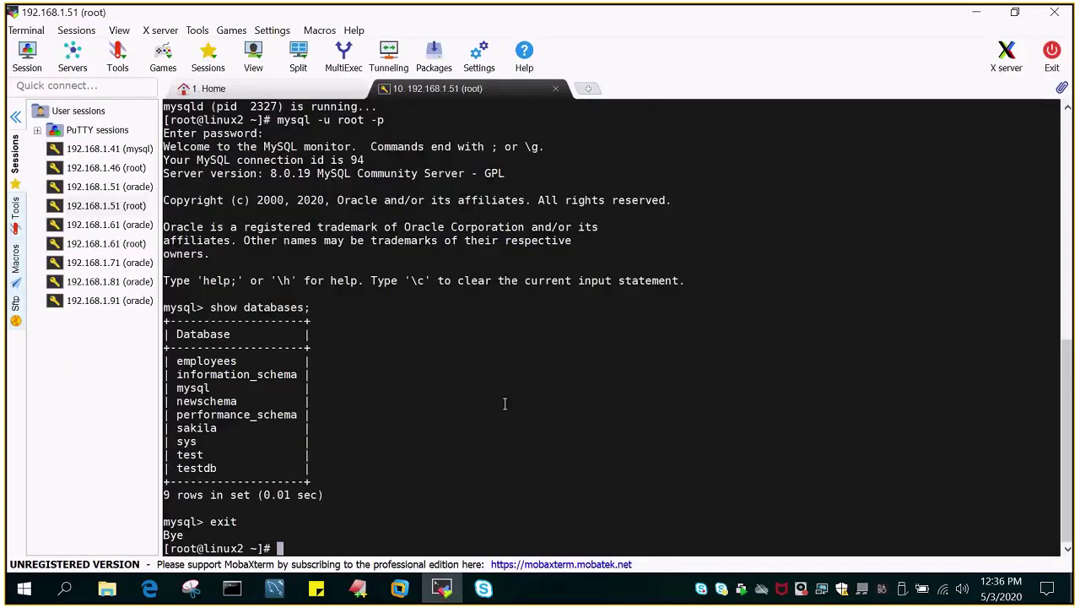
{"action": "key", "text": "Up"}
{"action": "key", "text": "Up"}
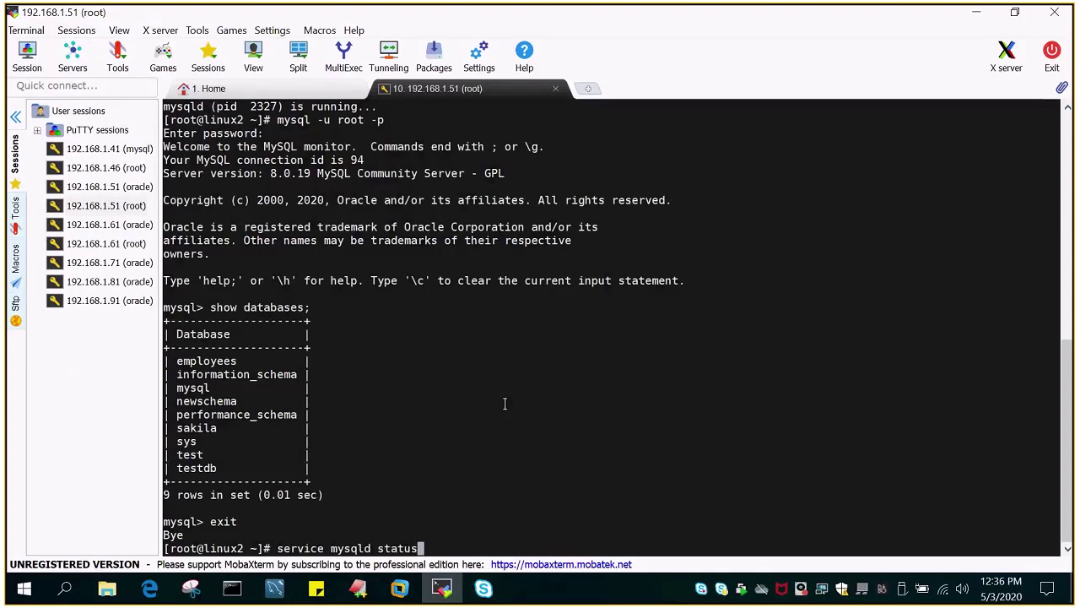
{"action": "key", "text": "BackSpace"}
{"action": "key", "text": "BackSpace"}
{"action": "key", "text": "BackSpace"}
{"action": "key", "text": "BackSpace"}
{"action": "type", "text": "op"}
{"action": "key", "text": "Return"}
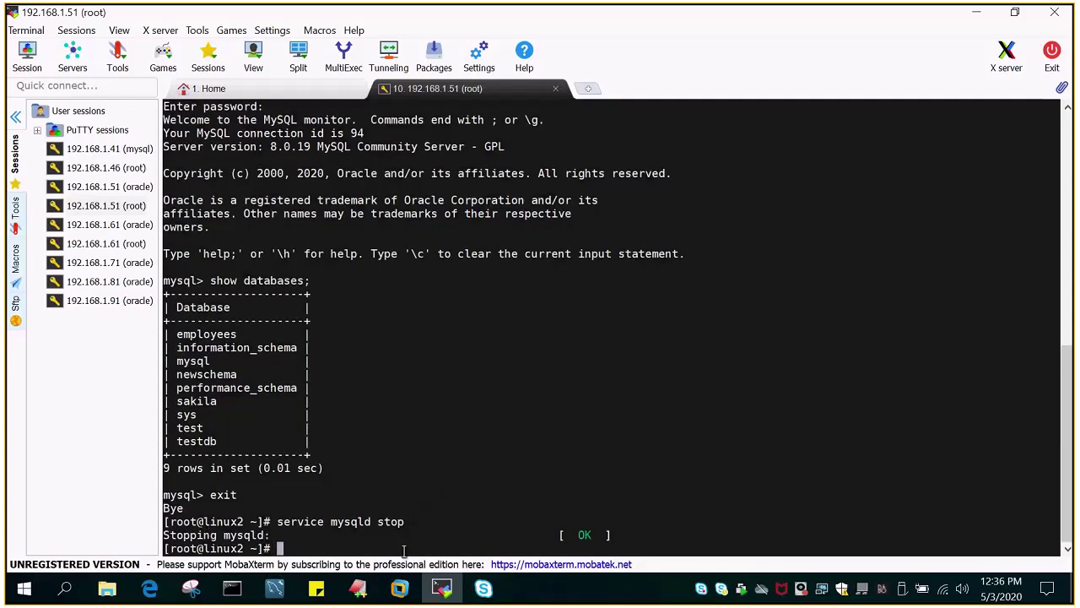
{"action": "left_click", "coordinate": [275, 591]}
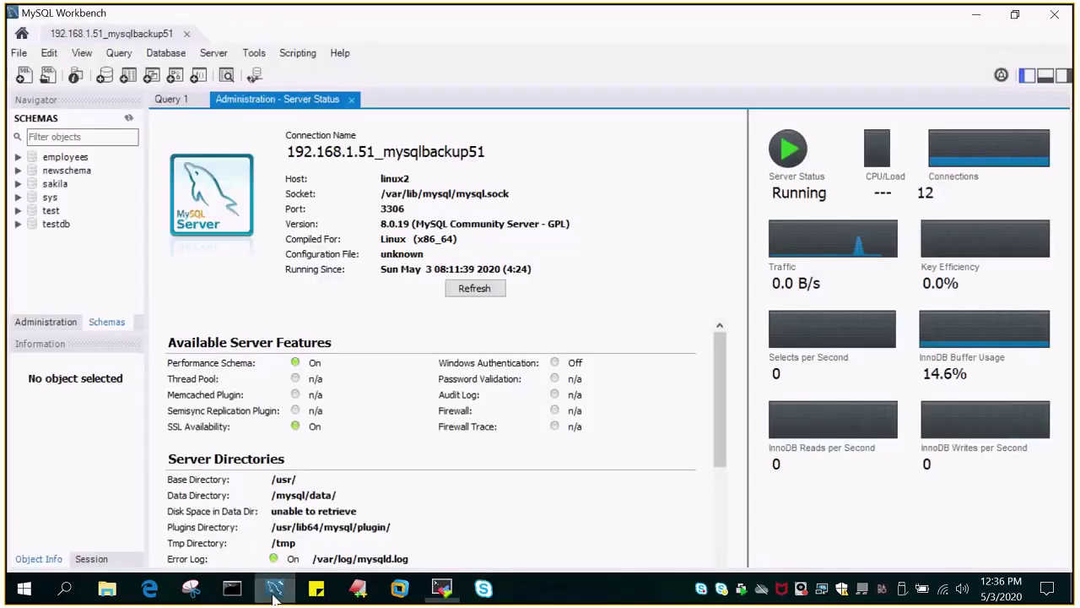
{"action": "left_click", "coordinate": [473, 289]}
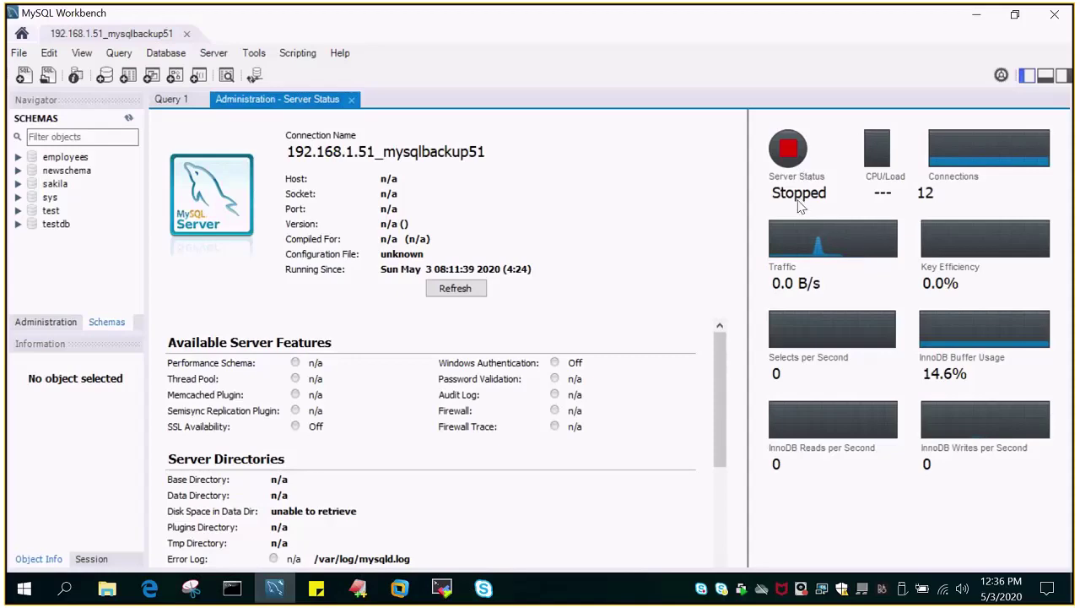
- Run "service mysqld start" in the MobaXterm terminal and refresh the Server Status page in MySQL Workbench again
{"action": "left_click", "coordinate": [442, 588]}
{"action": "key", "text": "Up"}
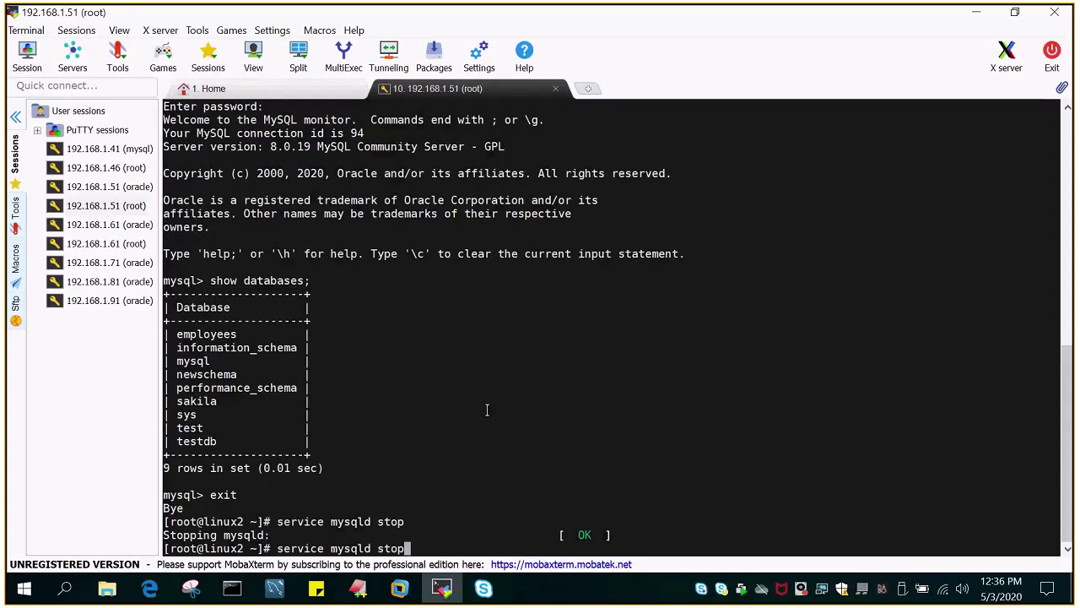
{"action": "key", "text": "BackSpace"}
{"action": "key", "text": "BackSpace"}
{"action": "type", "text": "art"}
{"action": "key", "text": "Return"}
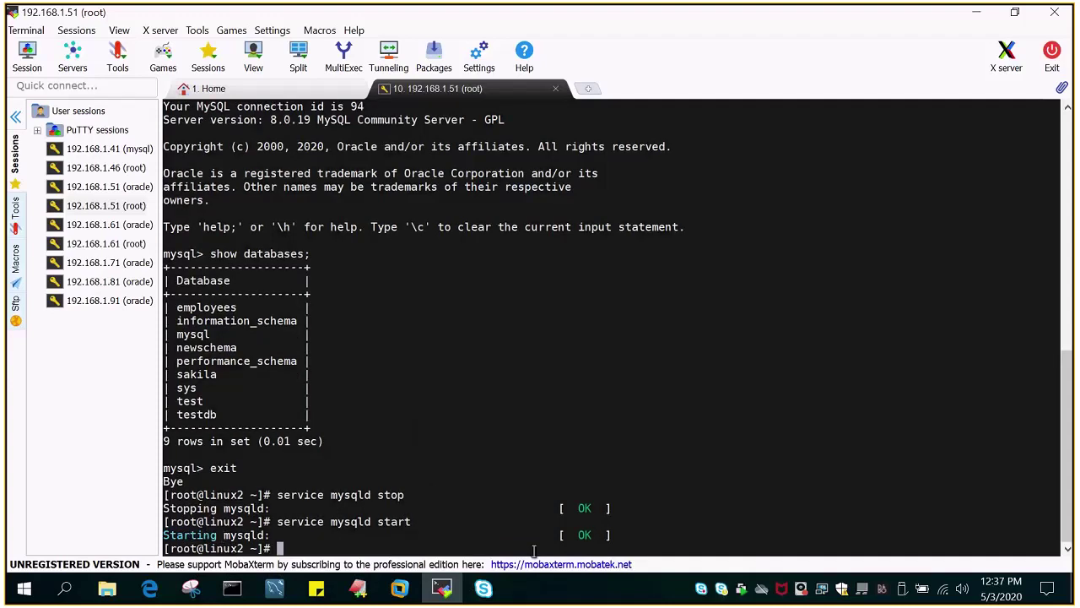
{"action": "left_click", "coordinate": [277, 590]}
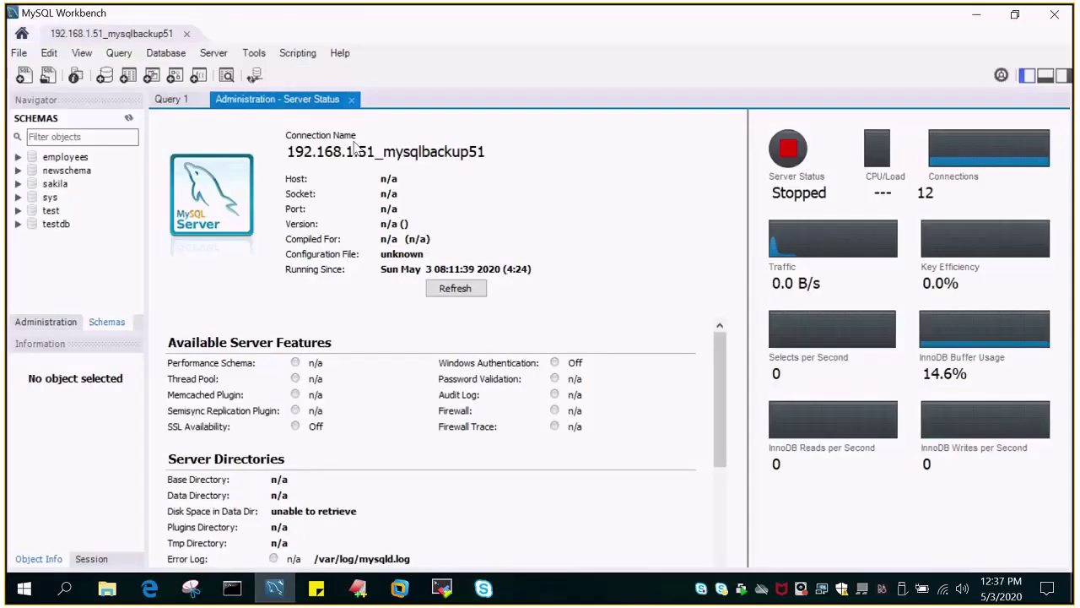
{"action": "left_click", "coordinate": [457, 289]}
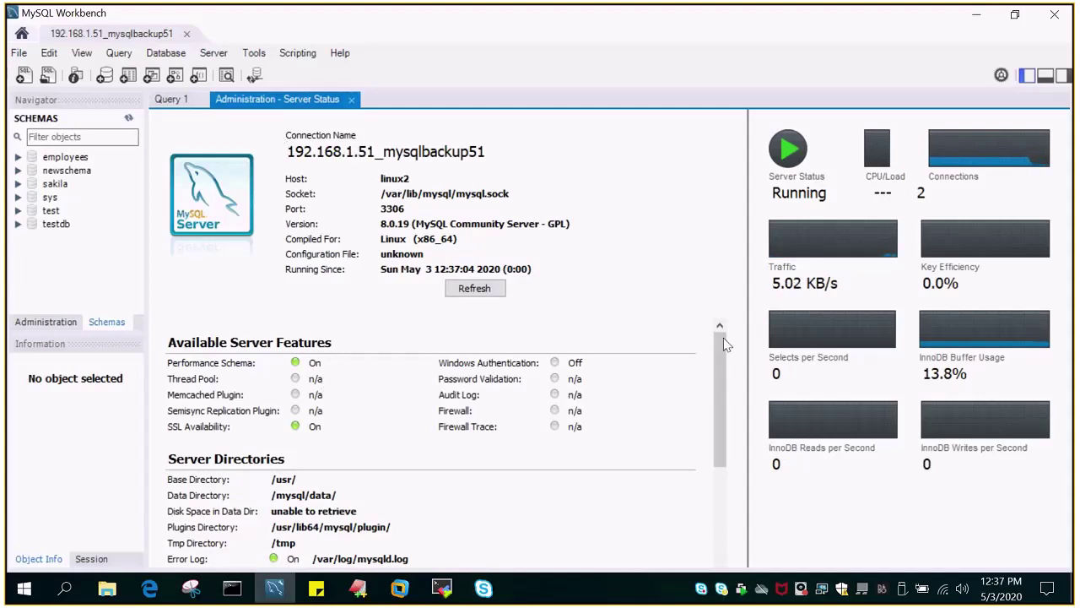
- Examine the available server features, server directories, replication, authentication and SSL details on the Server Status page
{"action": "mouse_move", "coordinate": [723, 338]}
{"action": "left_mouse_down"}
{"action": "mouse_move", "coordinate": [727, 362]}
{"action": "mouse_move", "coordinate": [718, 337]}
{"action": "left_mouse_up"}
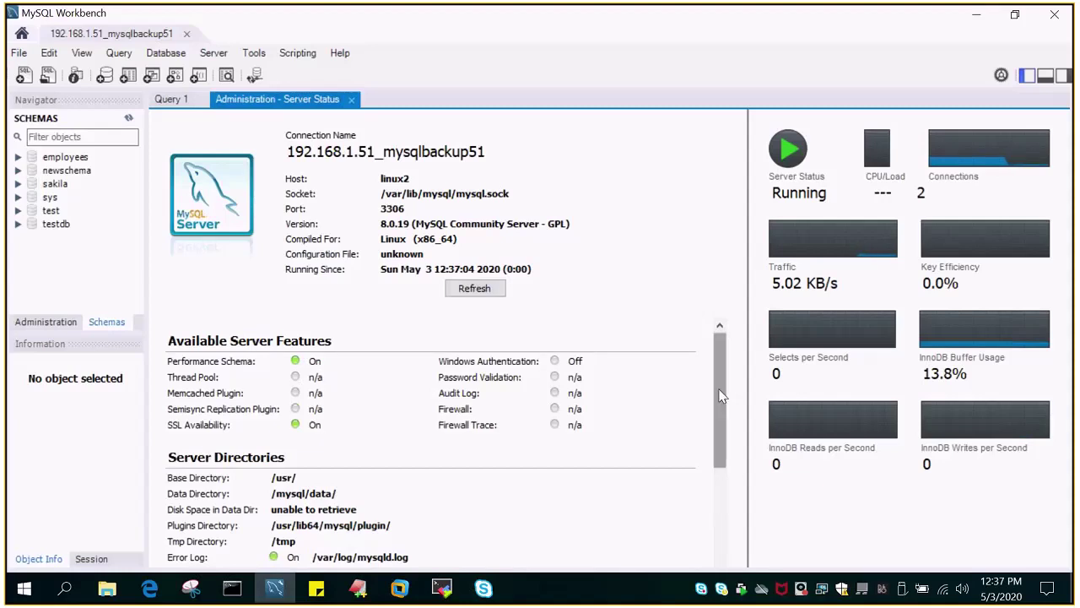
{"action": "left_click_drag", "start_coordinate": [721, 397], "coordinate": [721, 443]}
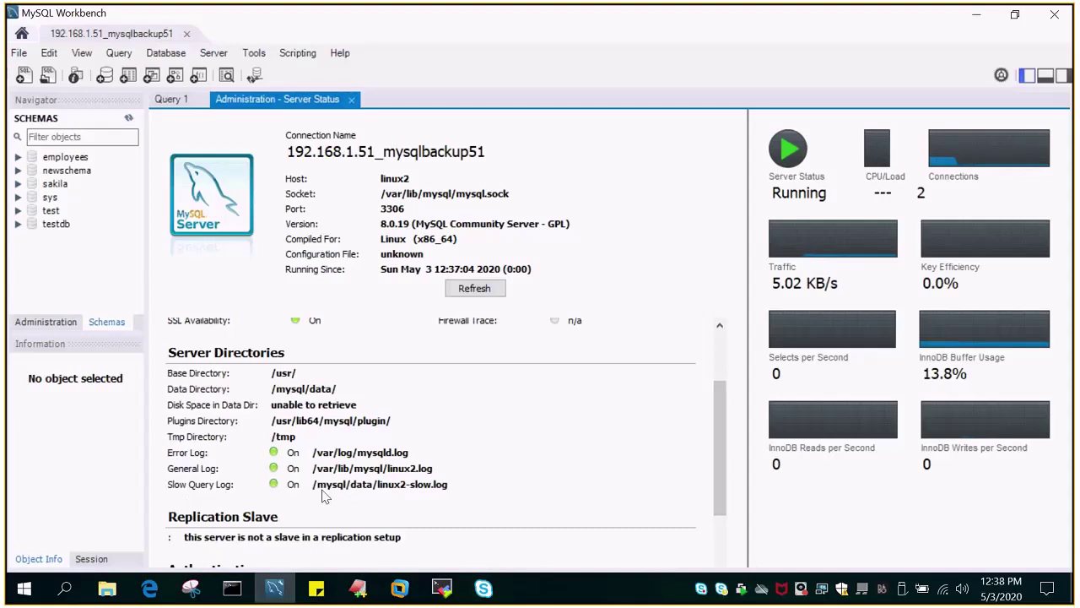
{"action": "left_click_drag", "start_coordinate": [719, 456], "coordinate": [719, 524]}
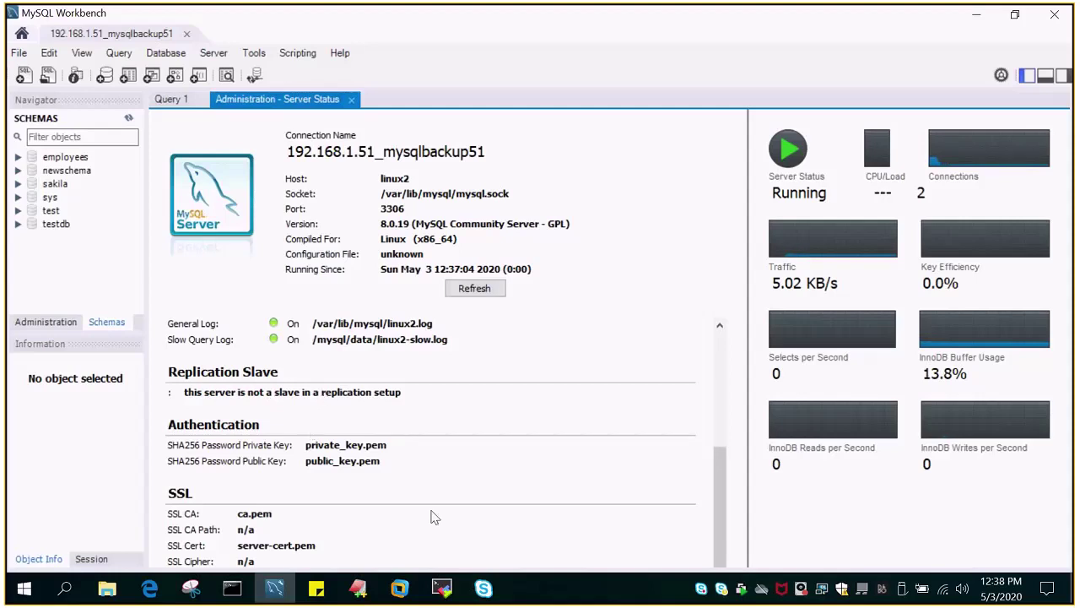
{"action": "scroll", "coordinate": [420, 485], "scroll_direction": "down", "scroll_amount": 1}
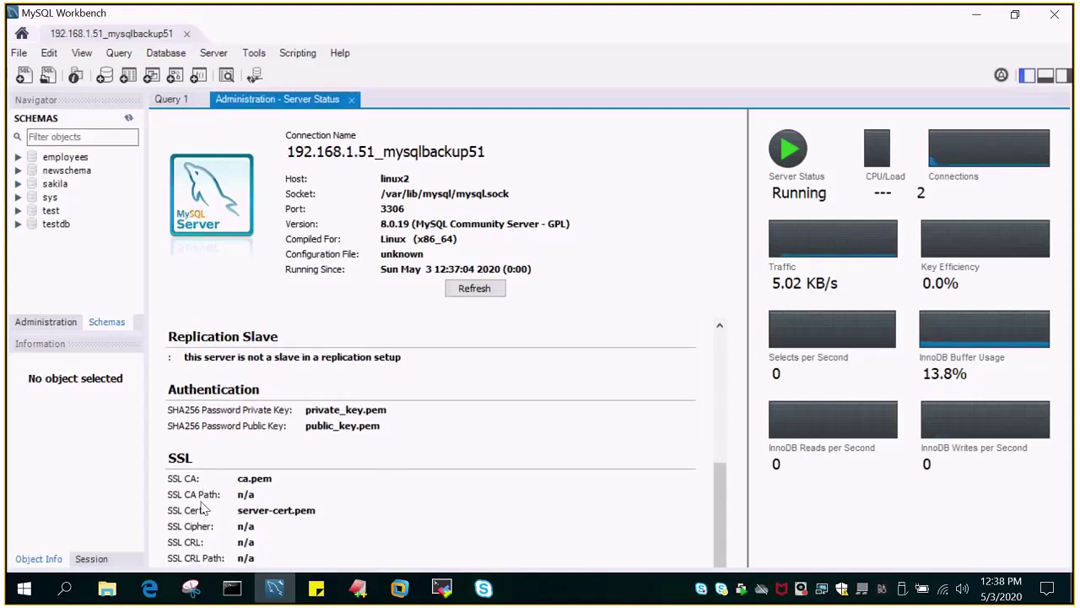
{"action": "scroll", "coordinate": [646, 415], "scroll_direction": "up", "scroll_amount": 10}
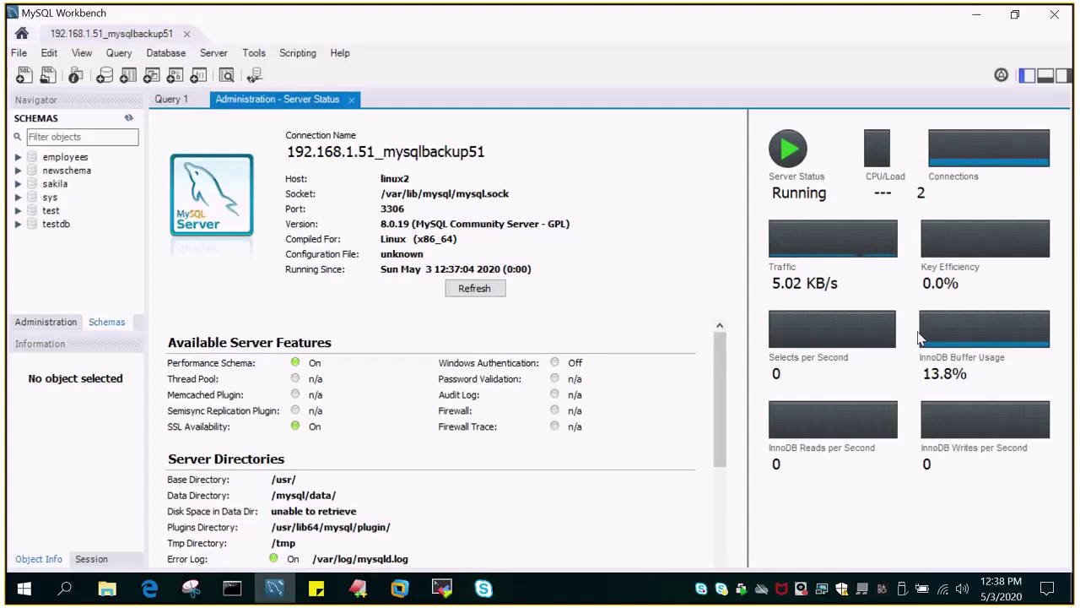
{"action": "left_click", "coordinate": [214, 54]}
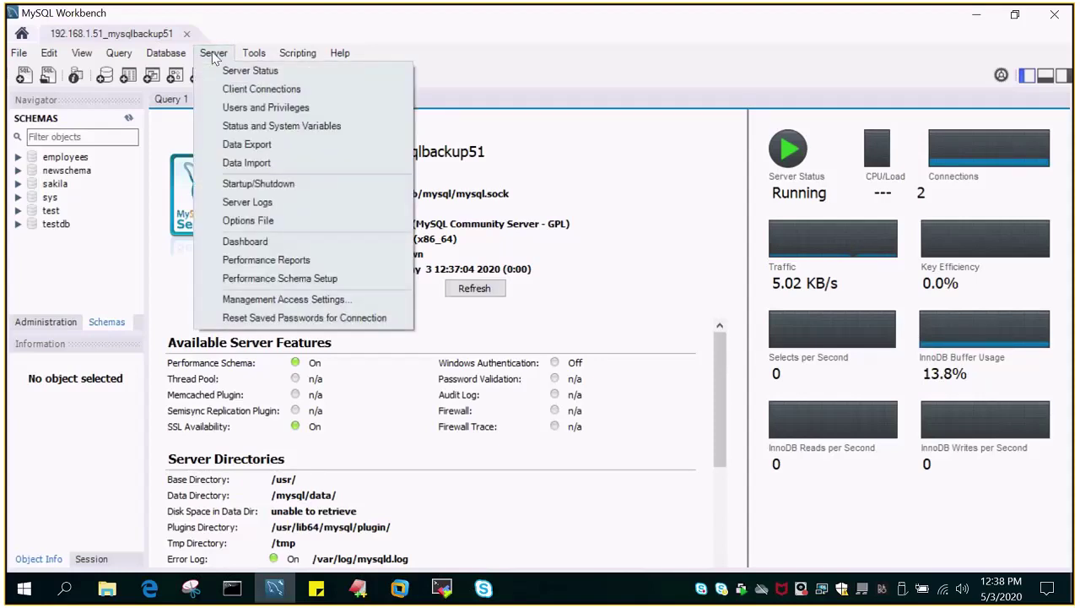
{"action": "left_click", "coordinate": [658, 244]}
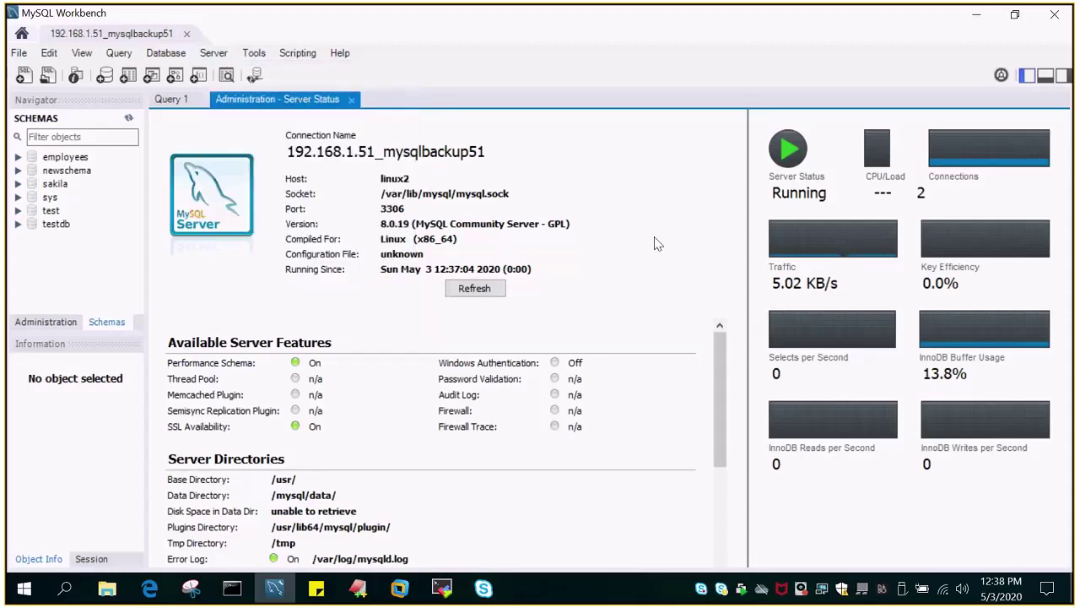
{"action": "left_click", "coordinate": [443, 588]}
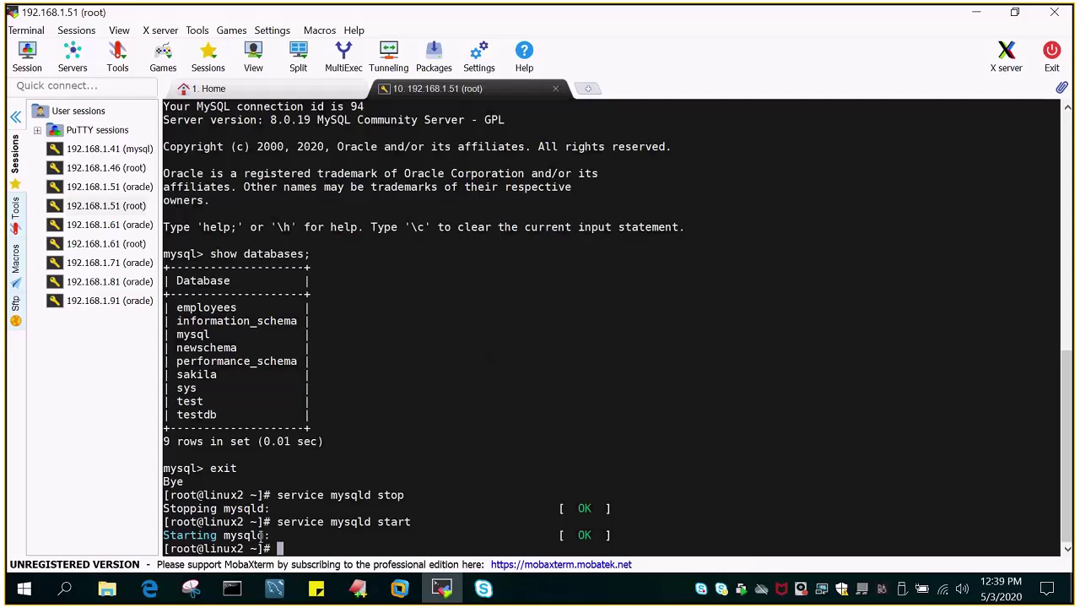
{"action": "left_click", "coordinate": [276, 591]}
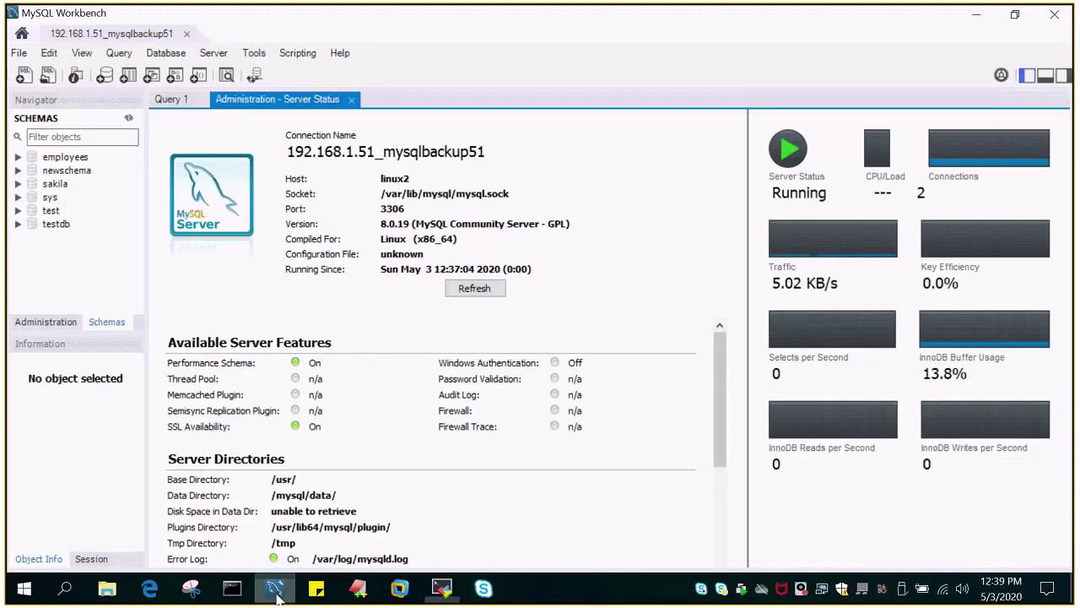